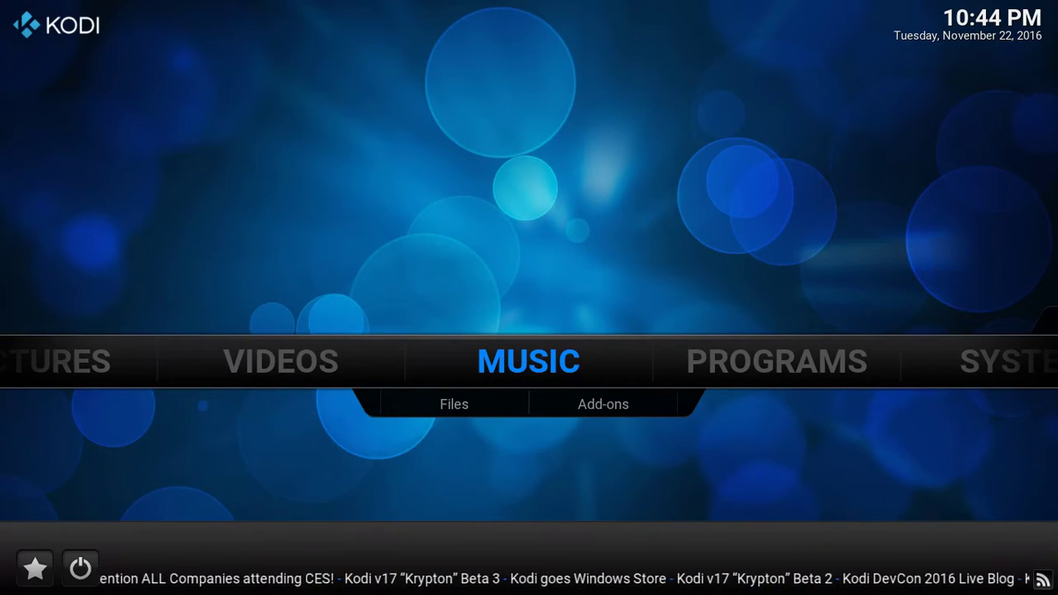
Move the Kodi home menu to the System section and focus File manager.
{"action": "key", "text": "Right"}
{"action": "key", "text": "Left"}
{"action": "key", "text": "Left"}
{"action": "key", "text": "Left"}
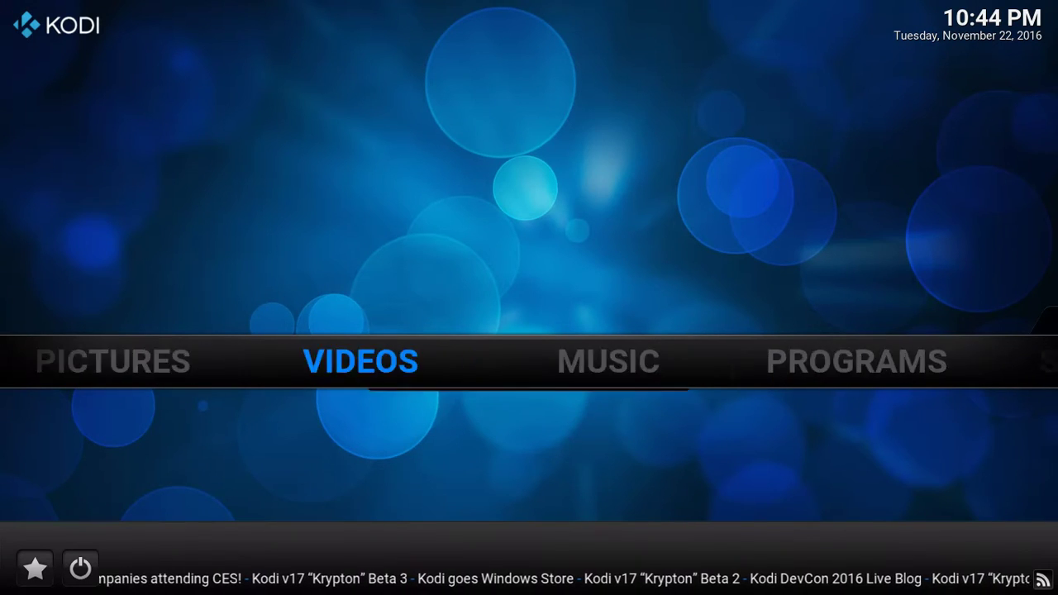
{"action": "key", "text": "Right"}
{"action": "key", "text": "Right"}
{"action": "key", "text": "Right"}
{"action": "key", "text": "Right"}
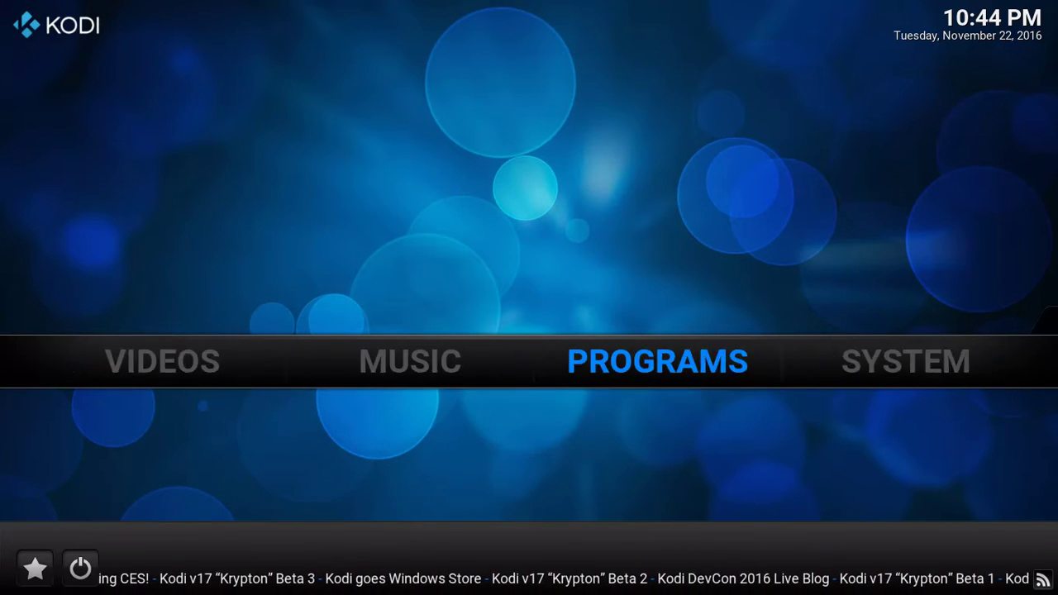
{"action": "key", "text": "Down"}
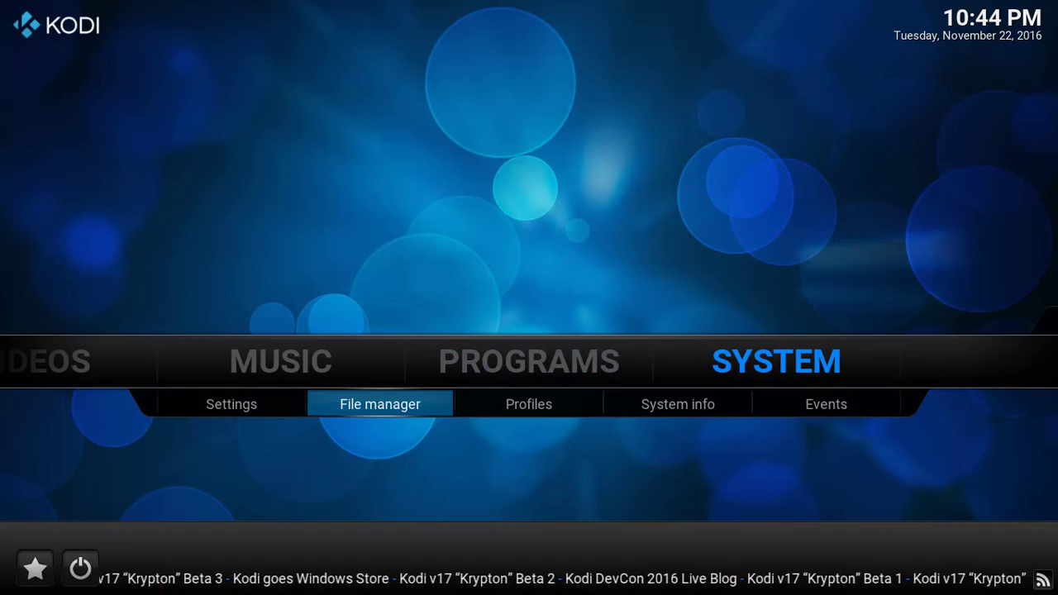
In File manager, open the Edit source dialog for the .EZTV source.
{"action": "key", "text": "Return"}
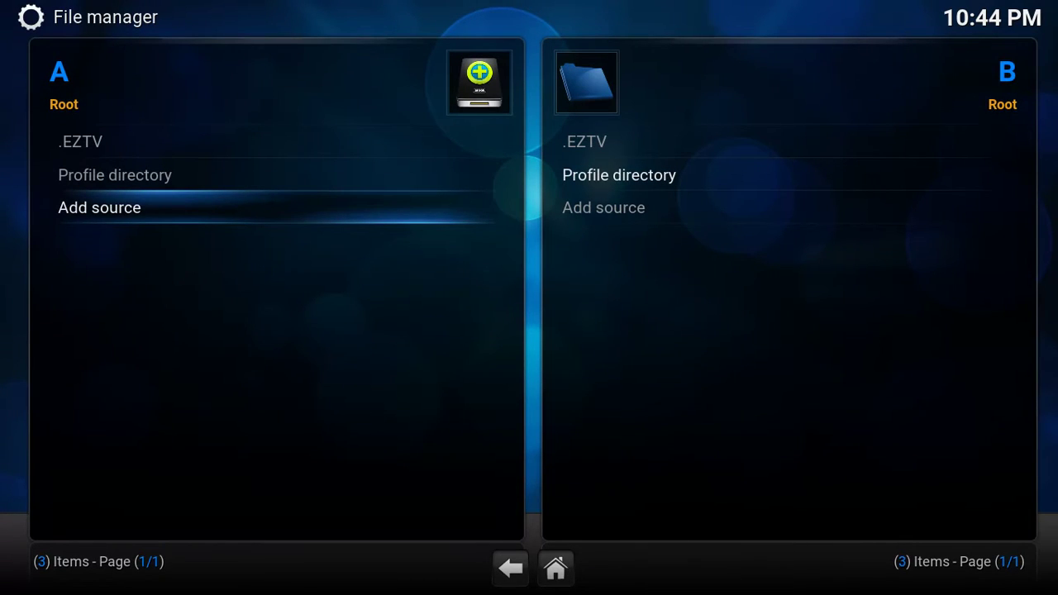
{"action": "key", "text": "Up"}
{"action": "key", "text": "Up"}
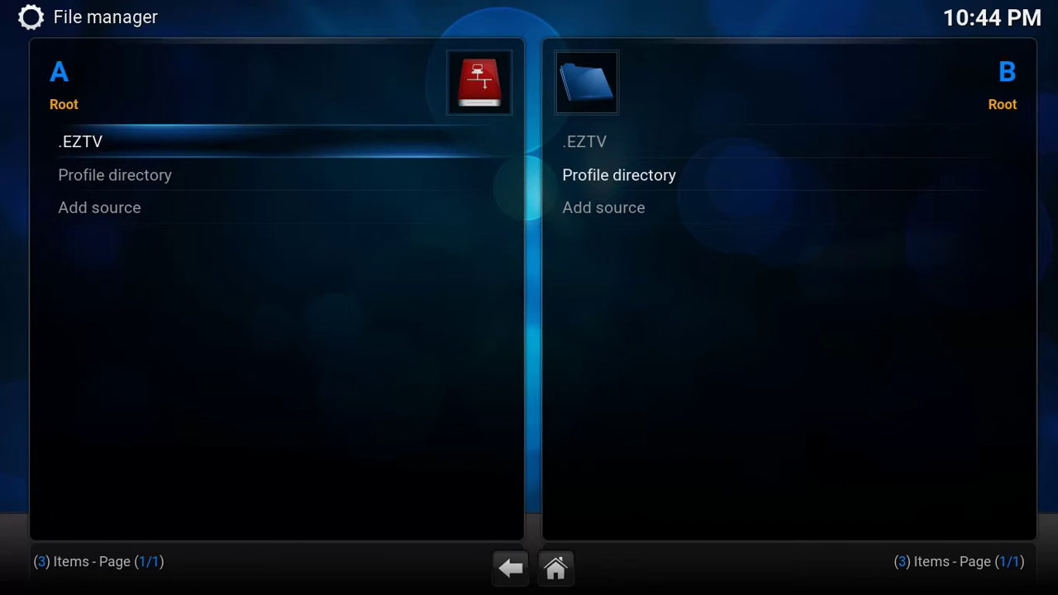
{"action": "key", "text": "c"}
{"action": "key", "text": "Return"}
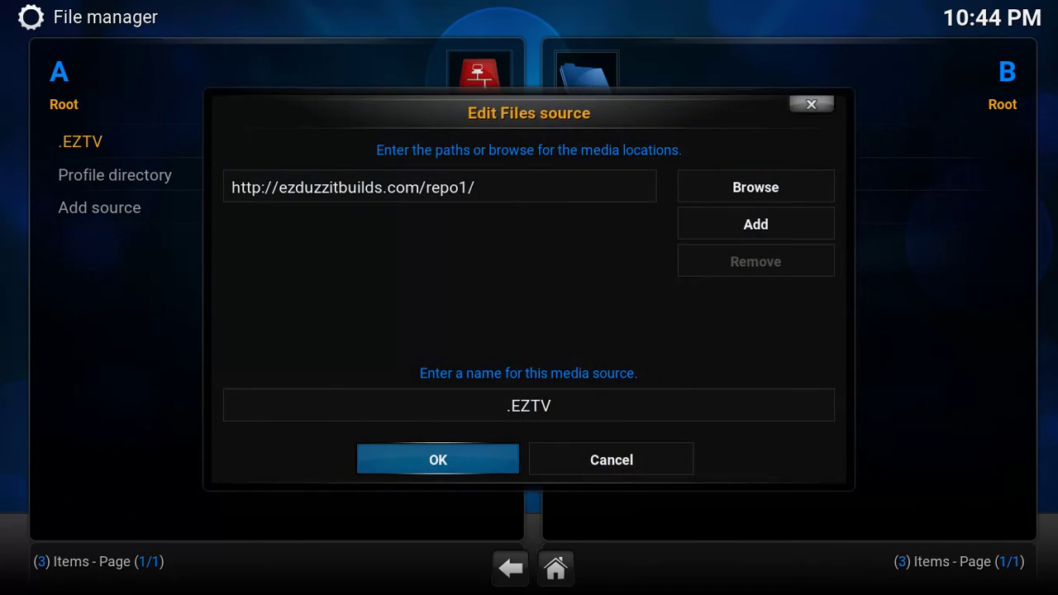
{"action": "key", "text": "Up"}
{"action": "key", "text": "Down"}
{"action": "key", "text": "Up"}
{"action": "key", "text": "Up"}
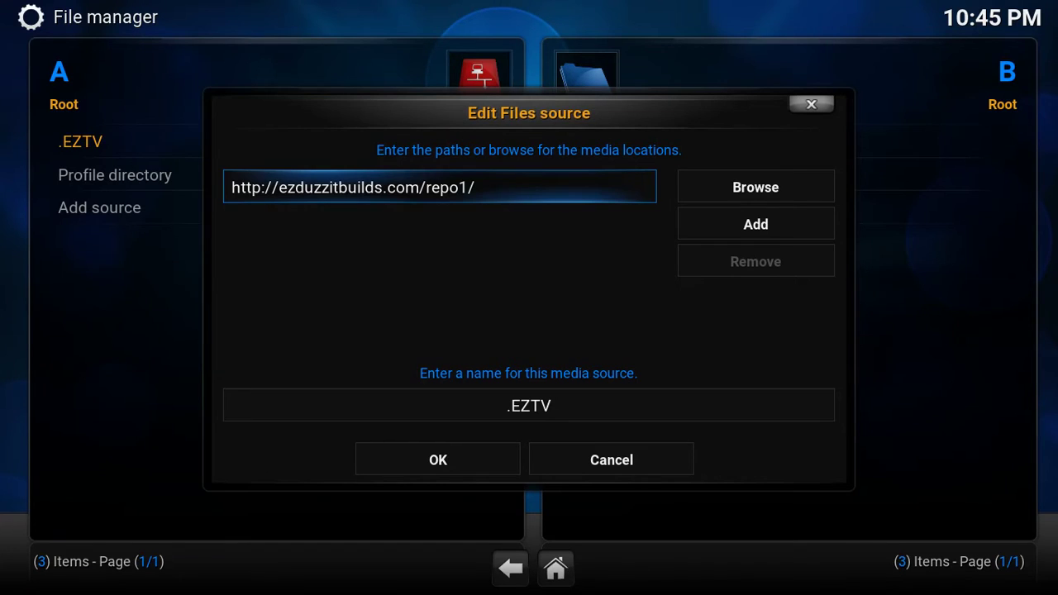
{"action": "left_click", "coordinate": [528, 405]}
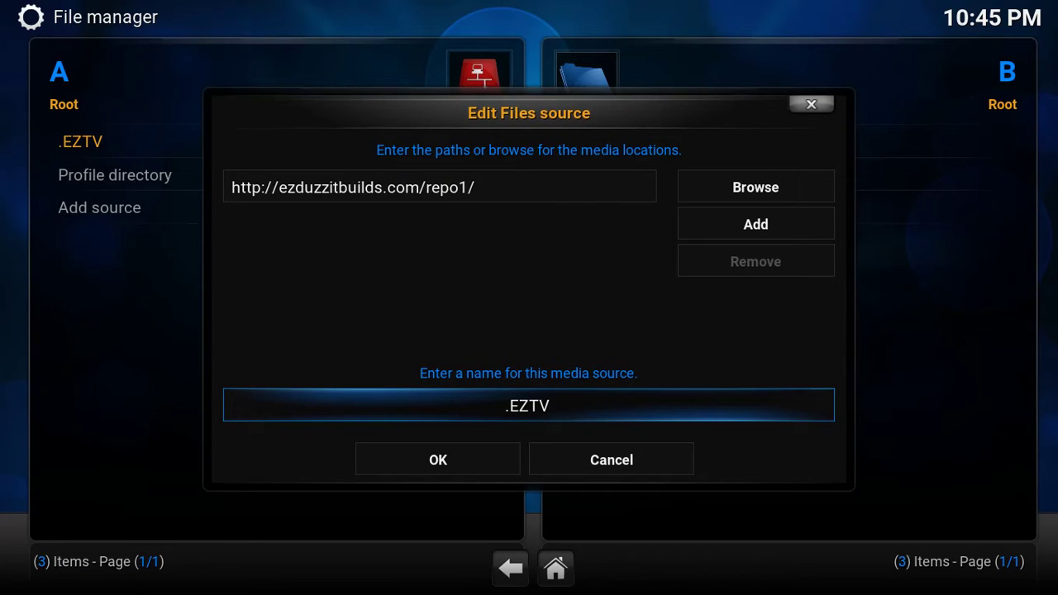
{"action": "key", "text": "Down"}
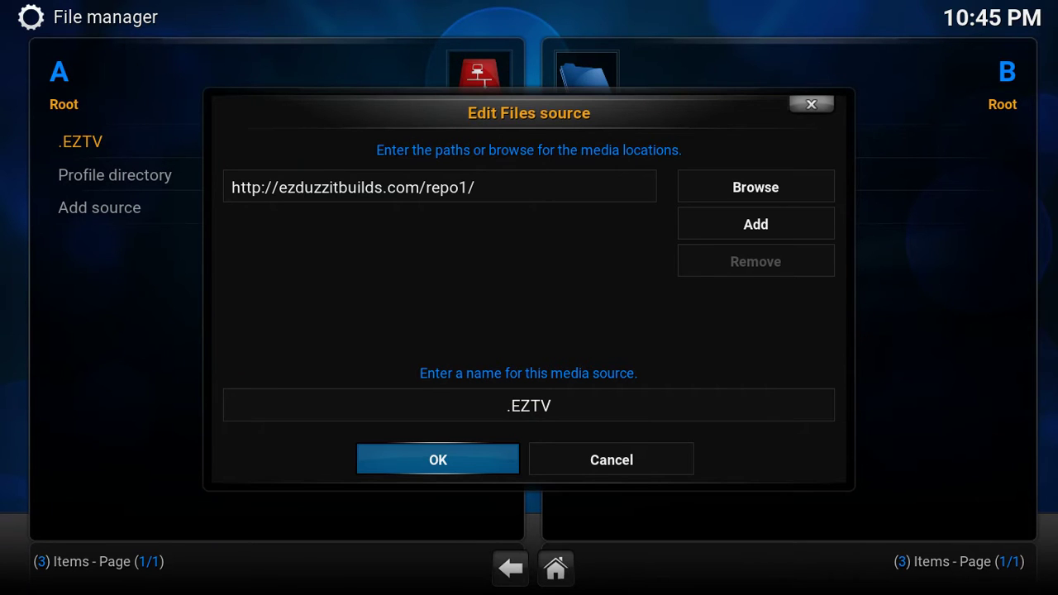
{"action": "key", "text": "Return"}
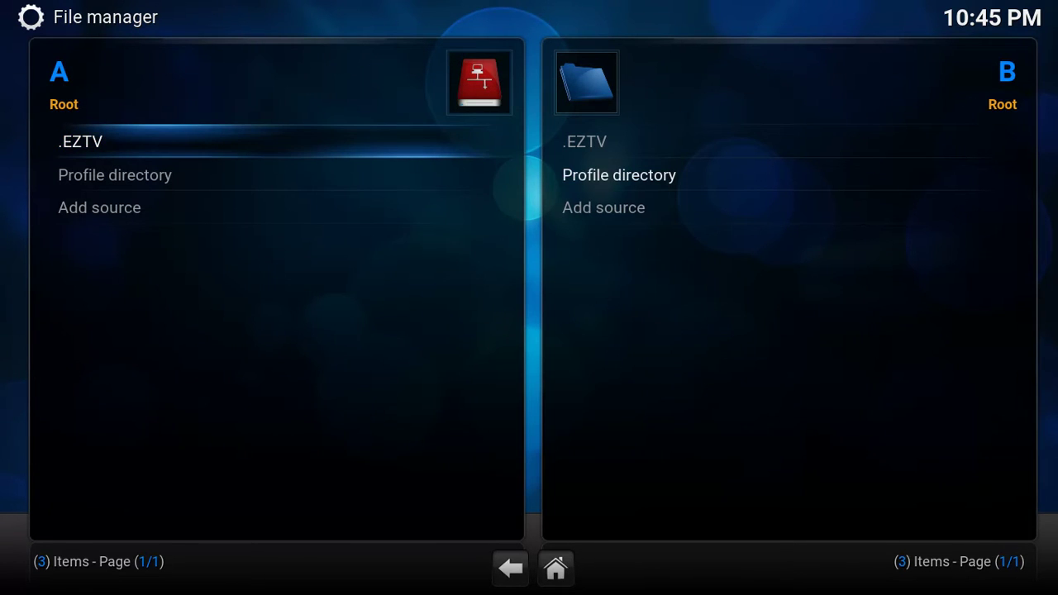
Leave File manager and return to the System section of the home screen.
{"action": "key", "text": "Escape"}
{"action": "key", "text": "Left"}
{"action": "key", "text": "Right"}
{"action": "key", "text": "Left"}
{"action": "key", "text": "Right"}
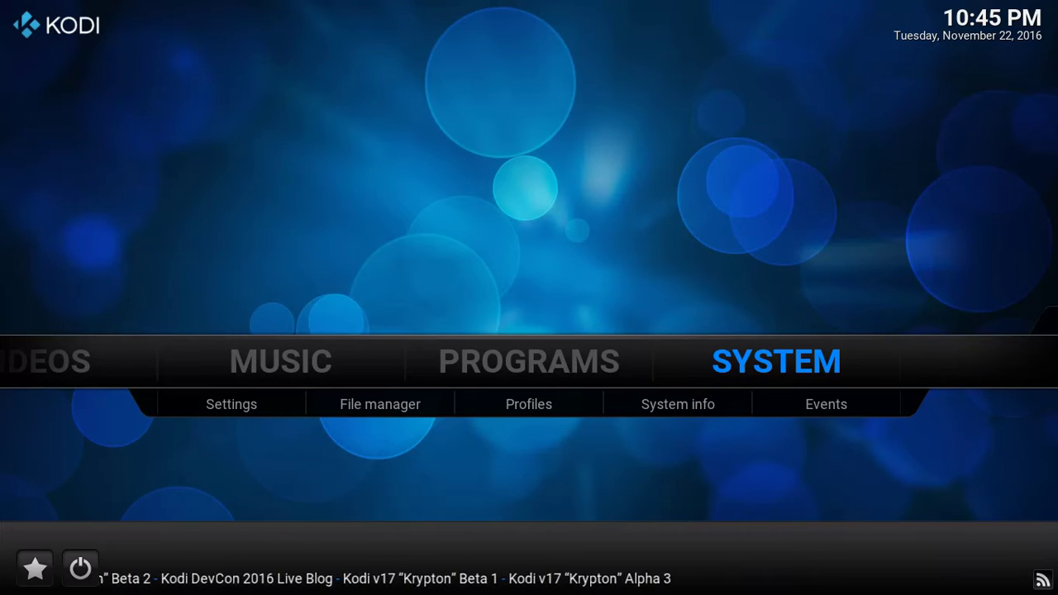
Open Settings > Add-ons, dismiss the First run help, and focus Install from zip file.
{"action": "key", "text": "Return"}
{"action": "key", "text": "Up"}
{"action": "key", "text": "Up"}
{"action": "key", "text": "Up"}
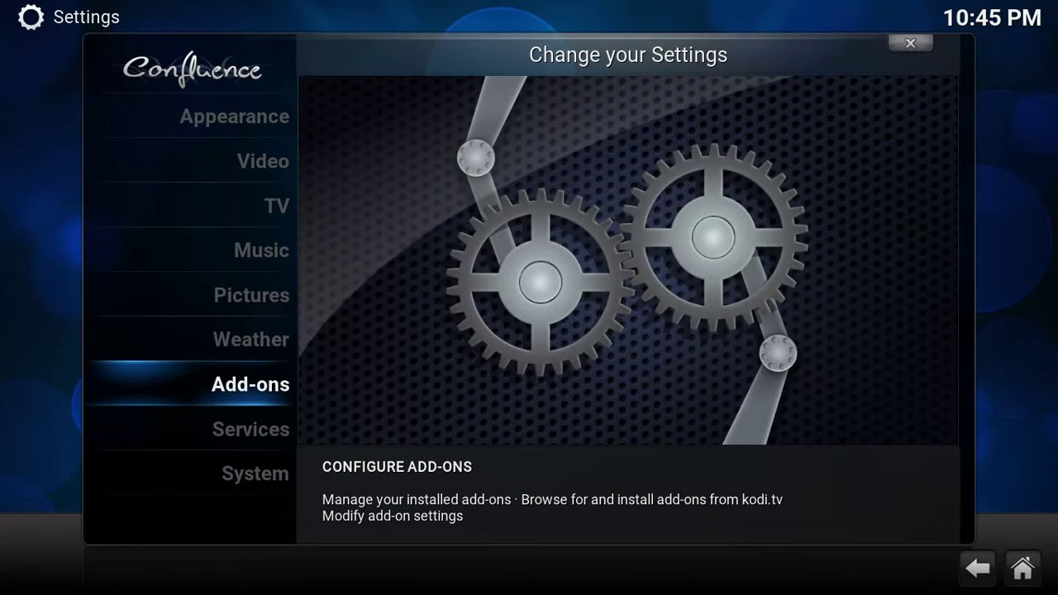
{"action": "key", "text": "Return"}
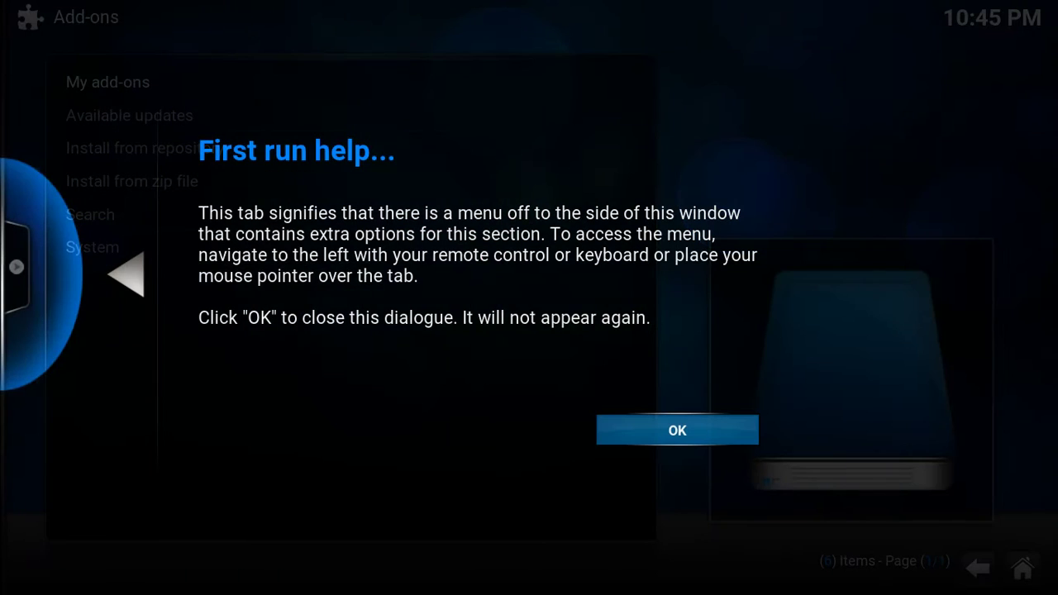
{"action": "key", "text": "Return"}
{"action": "key", "text": "Down"}
{"action": "key", "text": "Down"}
{"action": "key", "text": "Down"}
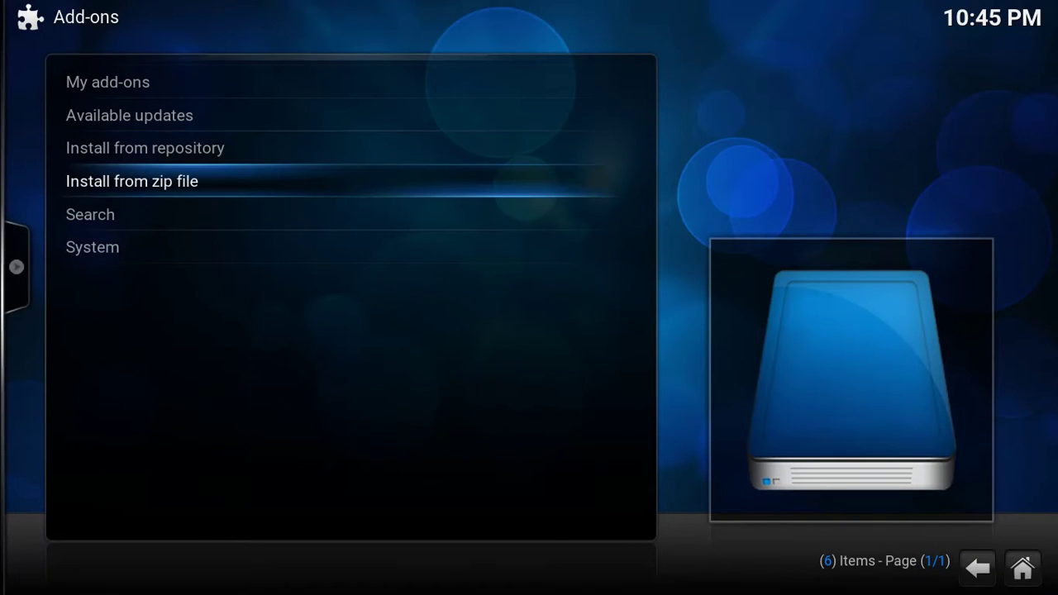
Install plugin.program.EZTV.zip from the .EZTV source via Install from zip file.
{"action": "key", "text": "Return"}
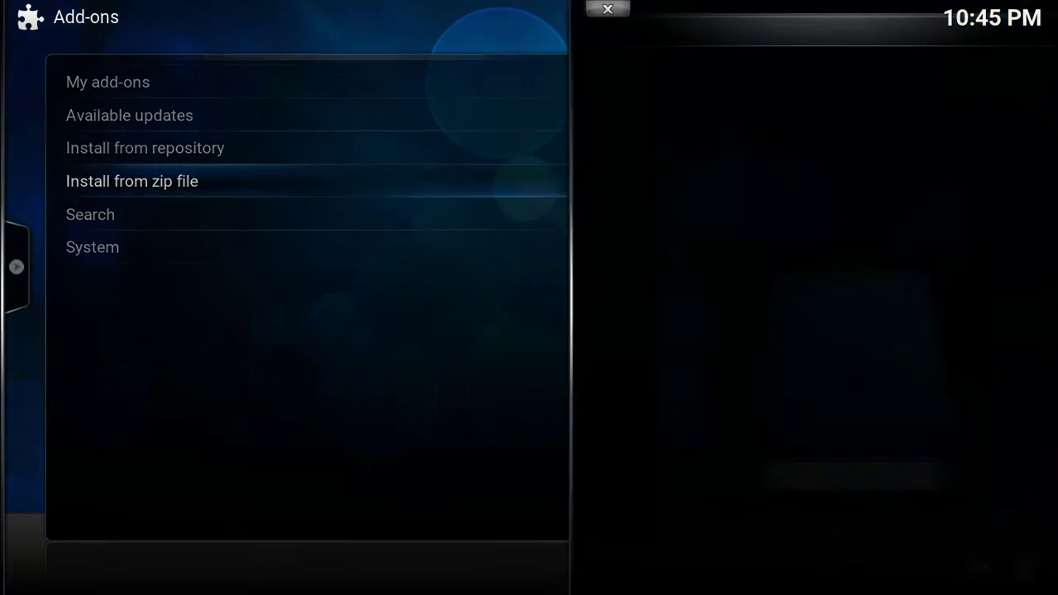
{"action": "key", "text": "Down"}
{"action": "key", "text": "Up"}
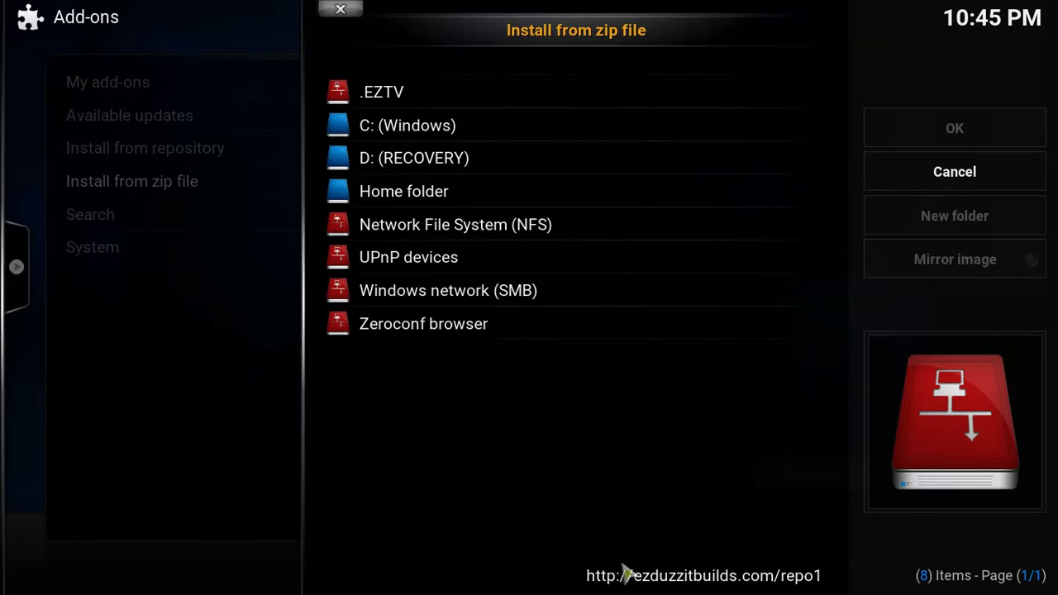
{"action": "key", "text": "Up"}
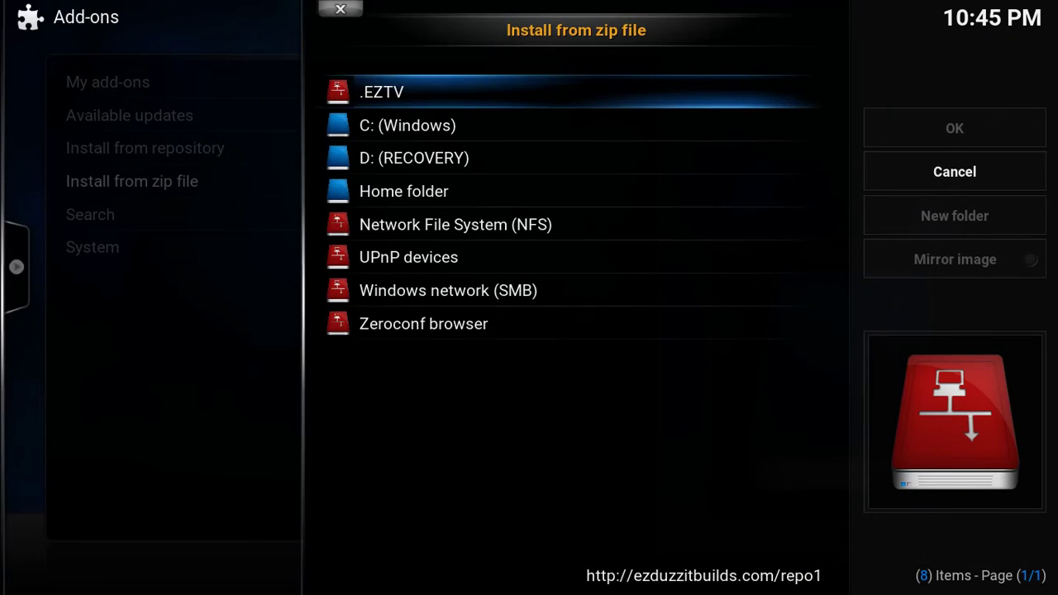
{"action": "key", "text": "Return"}
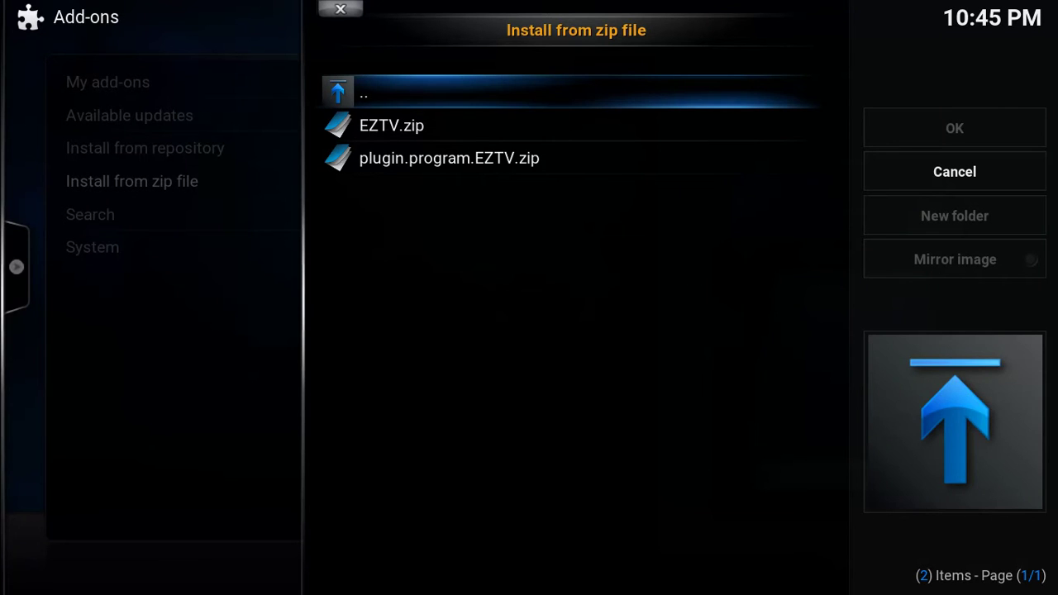
{"action": "key", "text": "Down"}
{"action": "key", "text": "Down"}
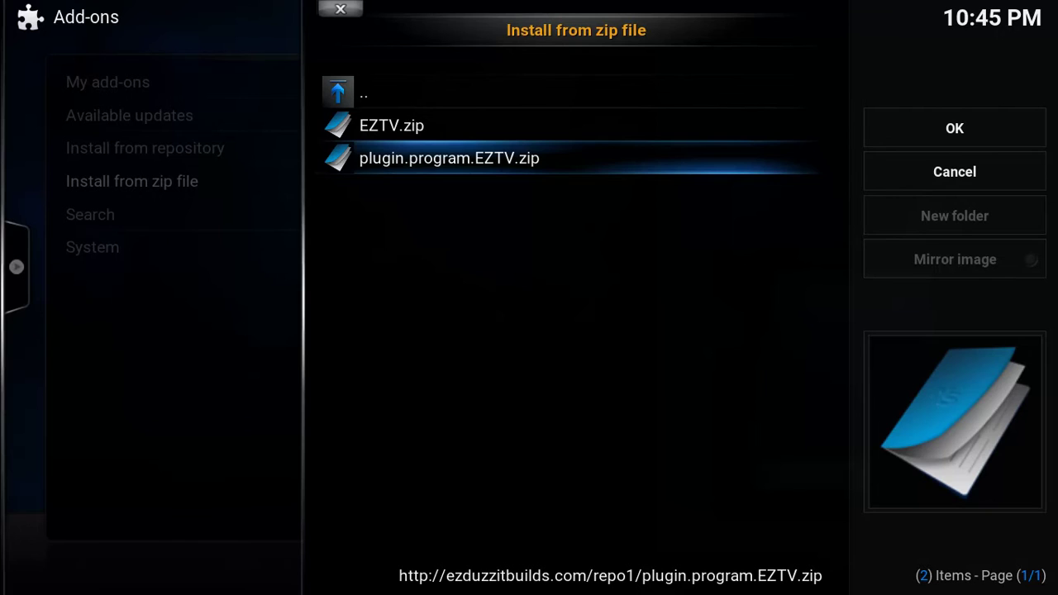
{"action": "key", "text": "Return"}
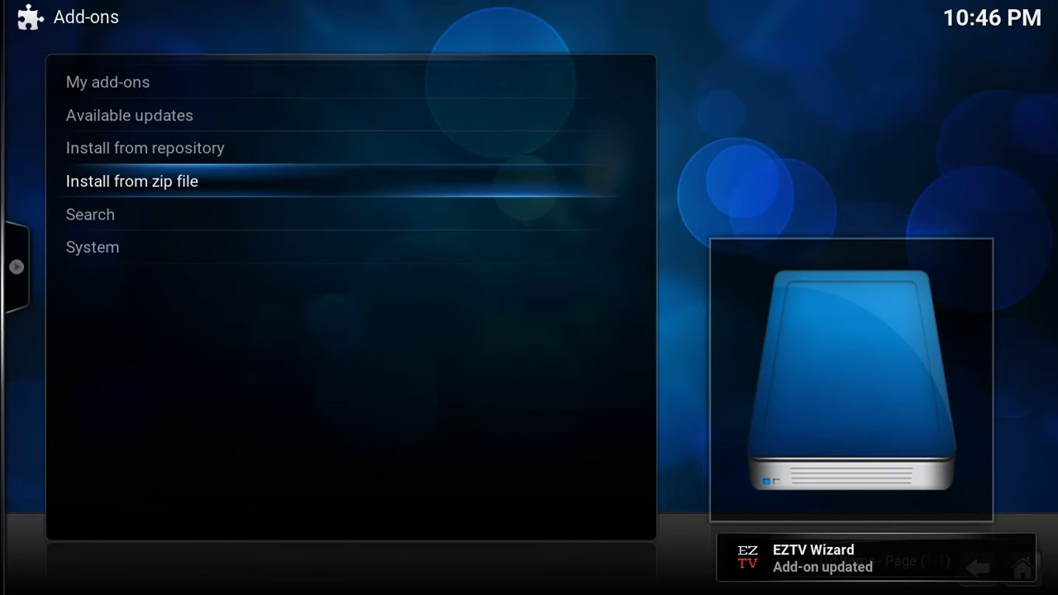
Open My add-ons and go into the Program add-ons category.
{"action": "key", "text": "Up"}
{"action": "key", "text": "Up"}
{"action": "key", "text": "Up"}
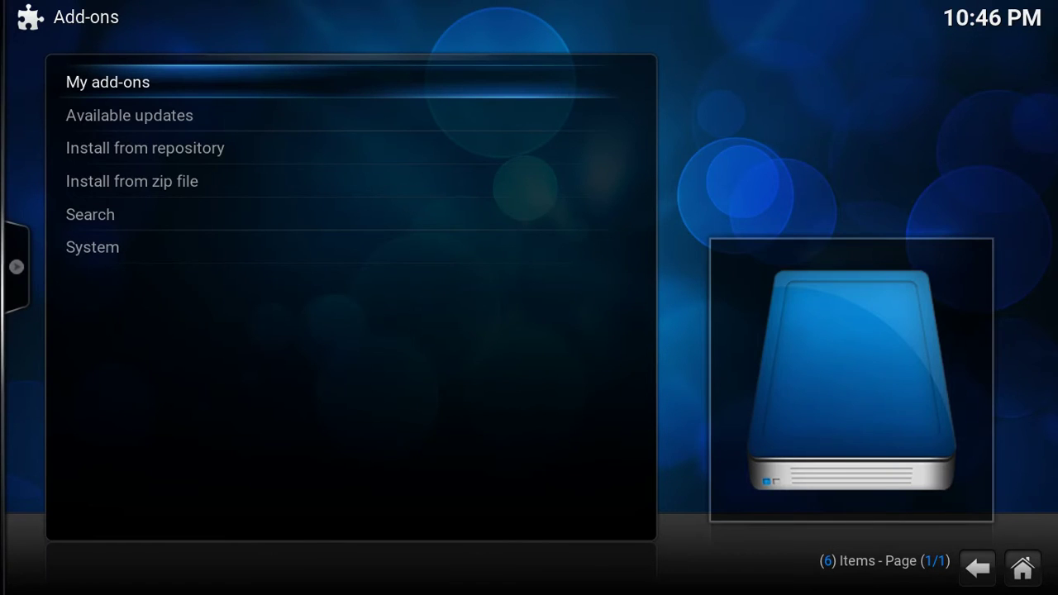
{"action": "key", "text": "Return"}
{"action": "key", "text": "Up"}
{"action": "key", "text": "Up"}
{"action": "key", "text": "Up"}
{"action": "key", "text": "Up"}
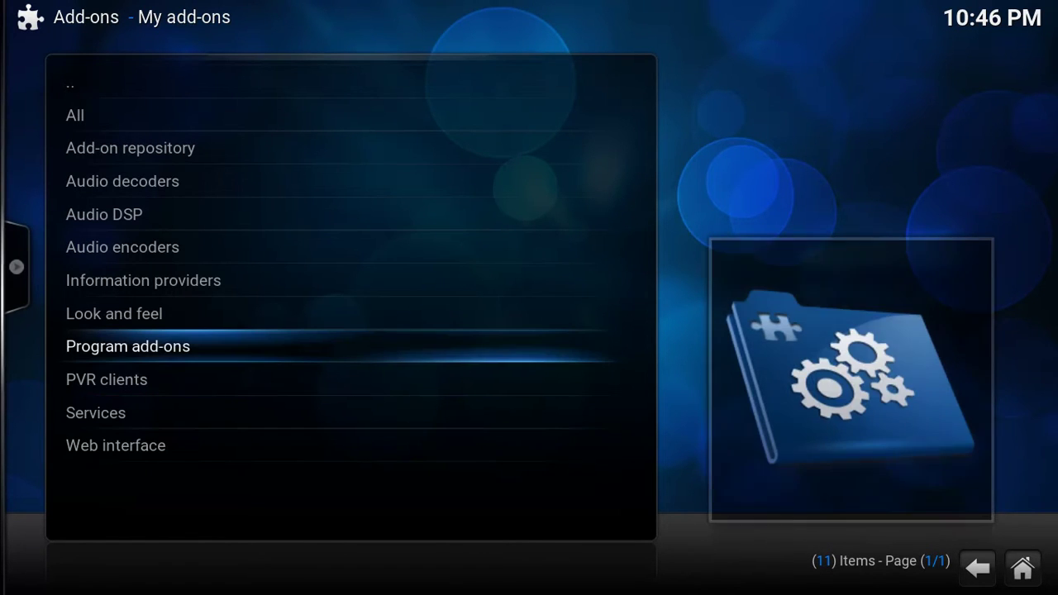
{"action": "key", "text": "Return"}
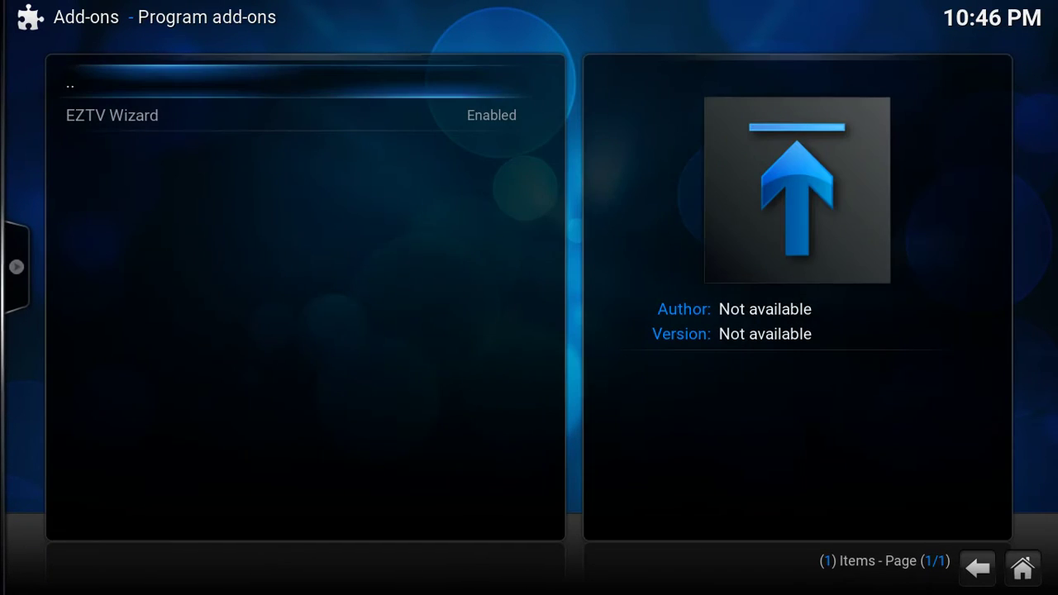
Open EZTV Wizard's add-on information and launch it with Open.
{"action": "key", "text": "Down"}
{"action": "key", "text": "Return"}
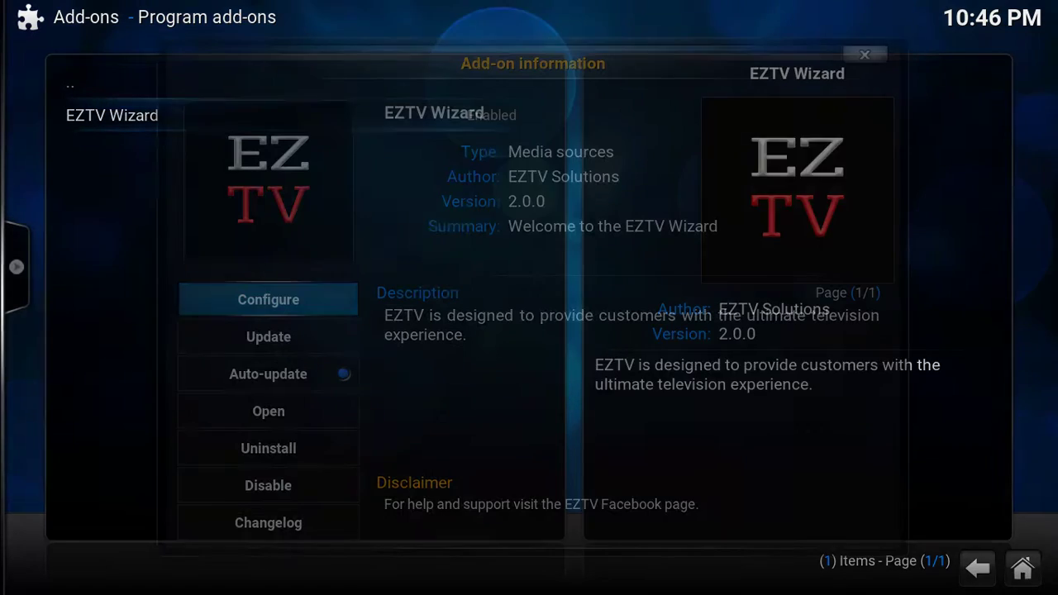
{"action": "key", "text": "Down"}
{"action": "key", "text": "Down"}
{"action": "key", "text": "Down"}
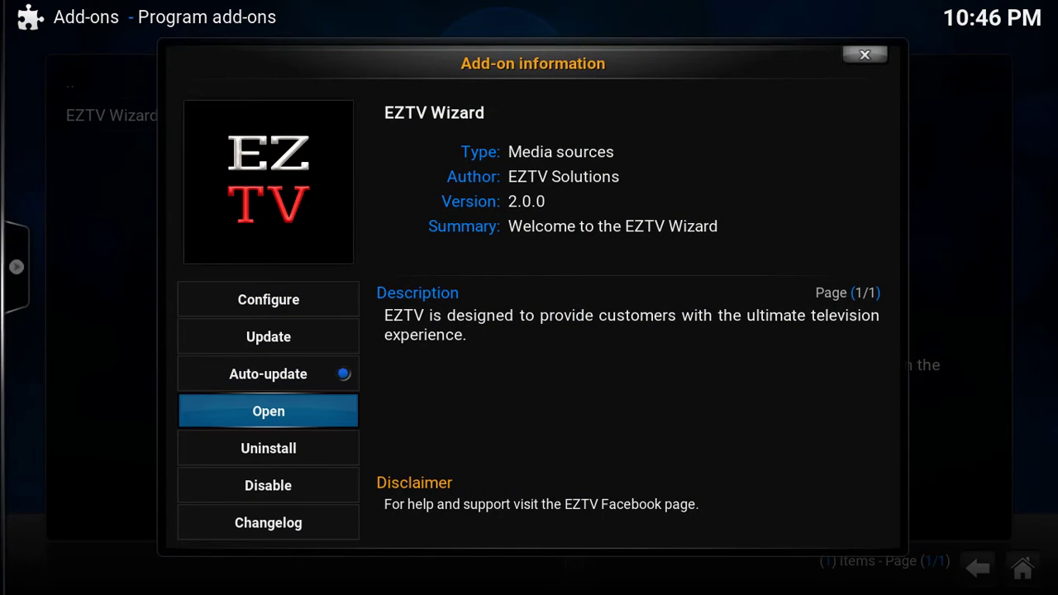
{"action": "key", "text": "Return"}
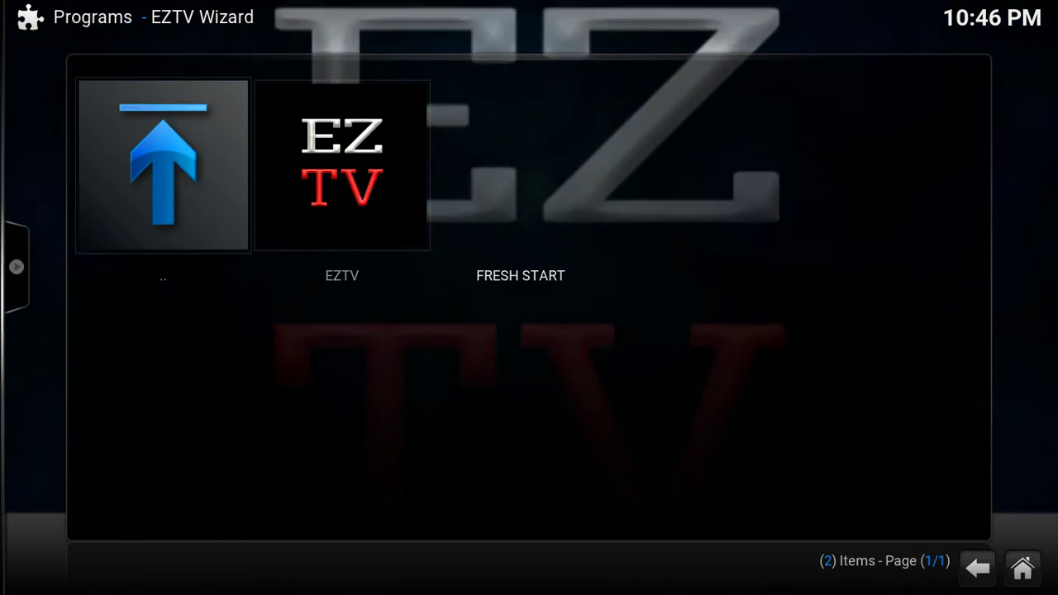
Select the EZTV tile in EZTV Wizard and start the build download.
{"action": "key", "text": "Right"}
{"action": "key", "text": "Left"}
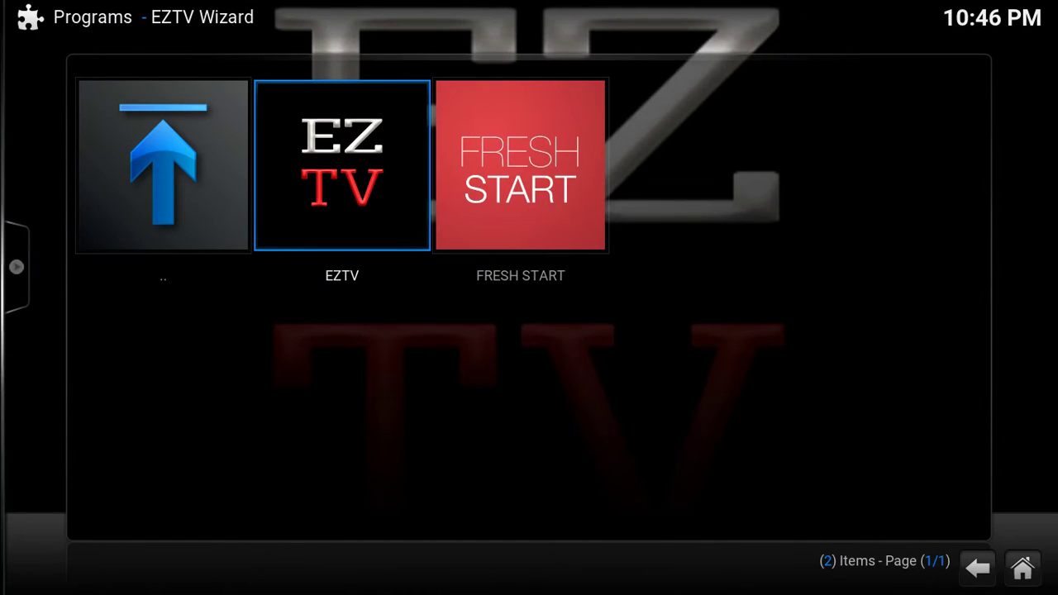
{"action": "key", "text": "Return"}
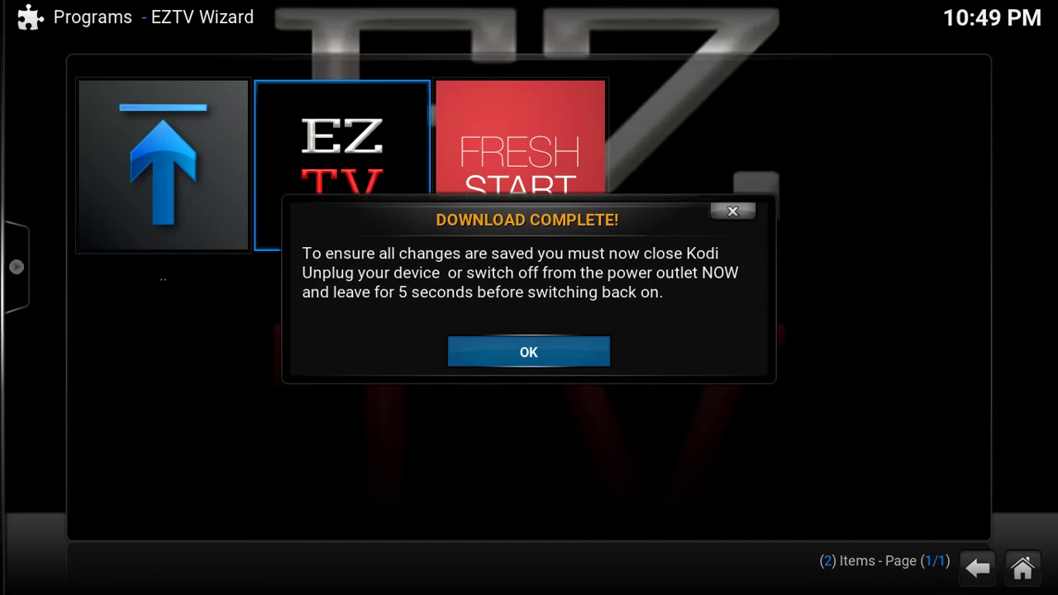
Dismiss Download Complete, force close Kodi with Yes, Close, and relaunch it from the taskbar.
{"action": "key", "text": "Return"}
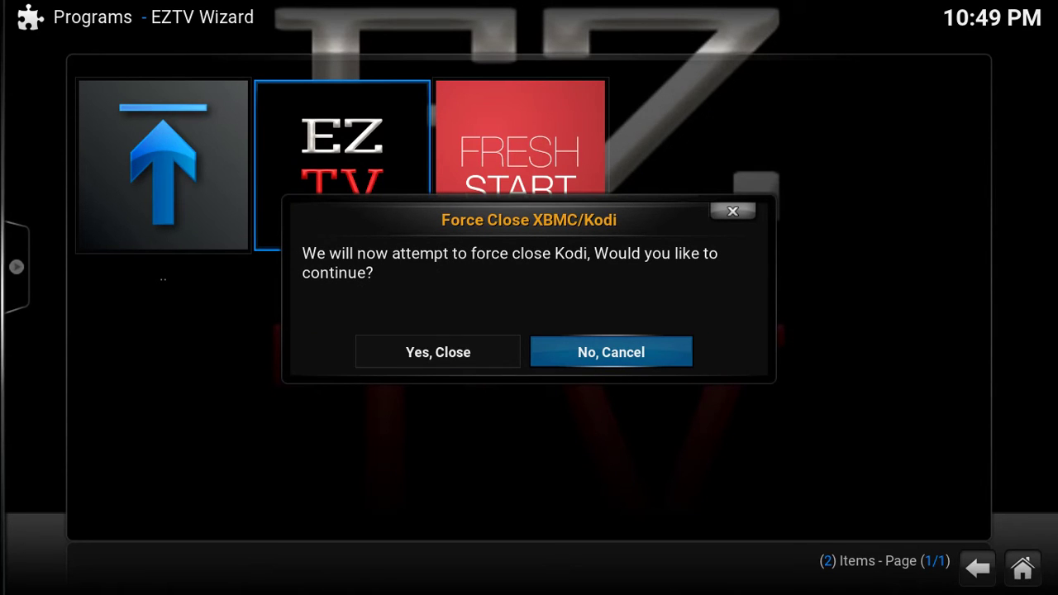
{"action": "key", "text": "Left"}
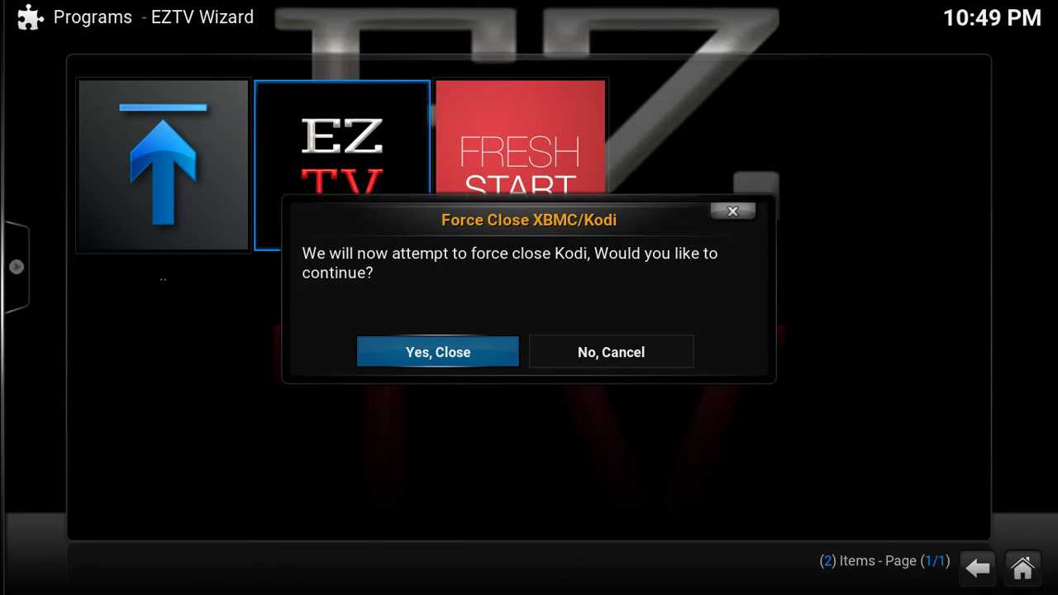
{"action": "key", "text": "Return"}
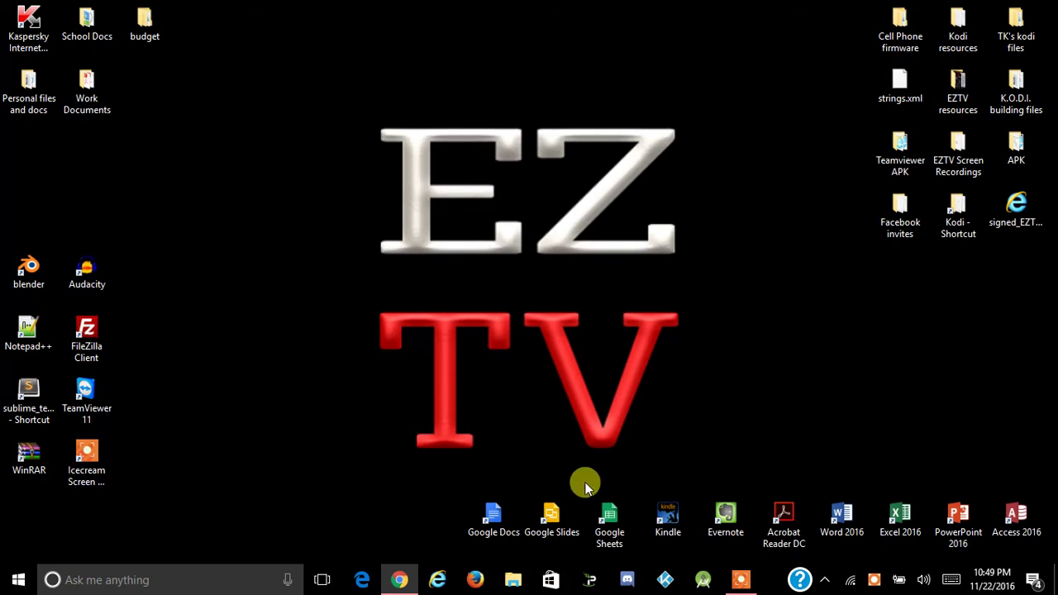
{"action": "left_click", "coordinate": [662, 583]}
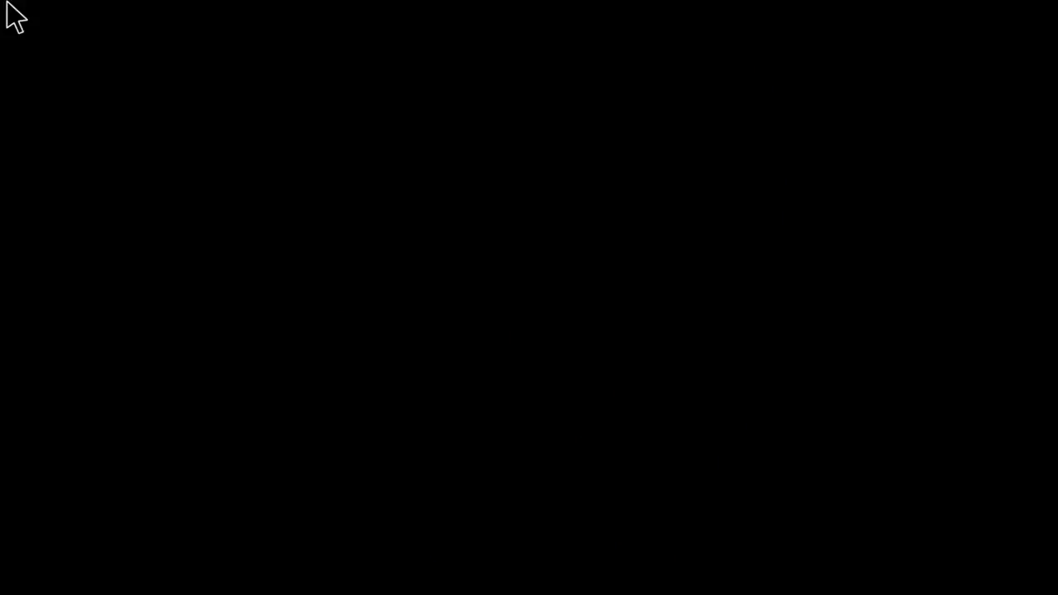